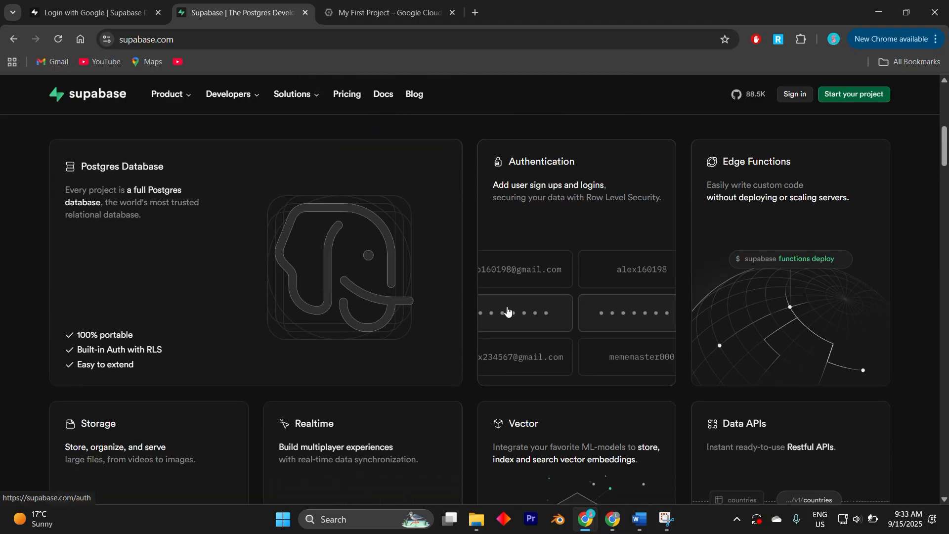
{"action": "scroll", "coordinate": [508, 310], "scroll_direction": "down", "scroll_amount": 3}
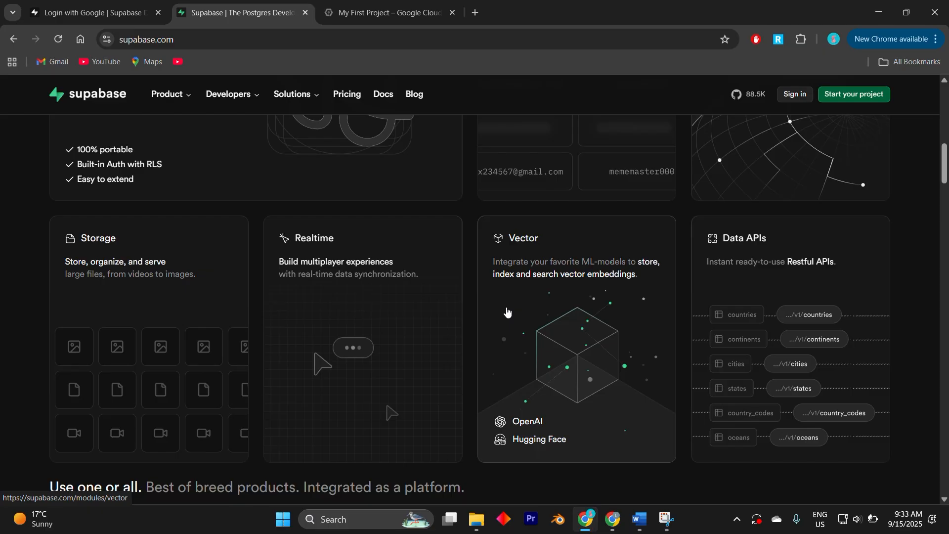
{"action": "scroll", "coordinate": [496, 304], "scroll_direction": "up", "scroll_amount": 10}
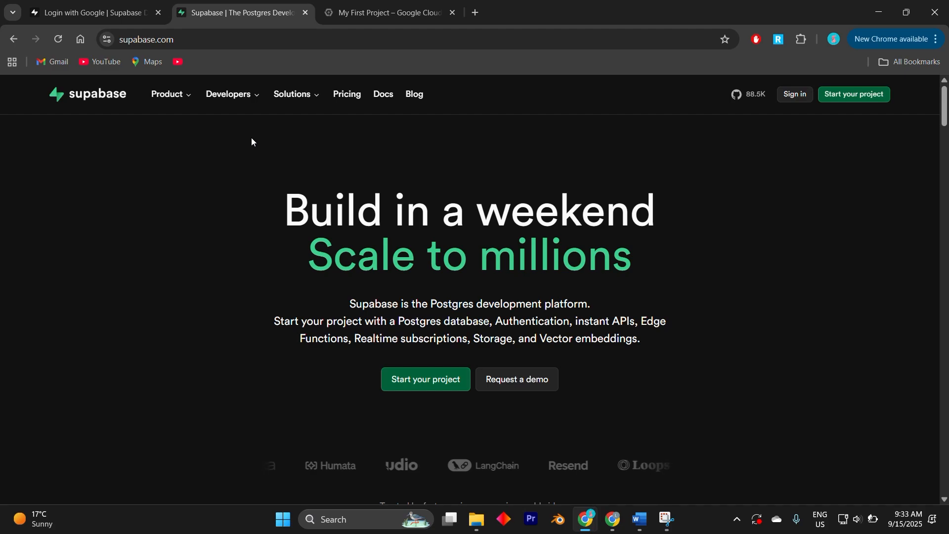
Step: Switch to the Google Cloud console and open the OAuth consent screen setup in APIs & Services for My First Project
{"action": "left_click", "coordinate": [353, 7]}
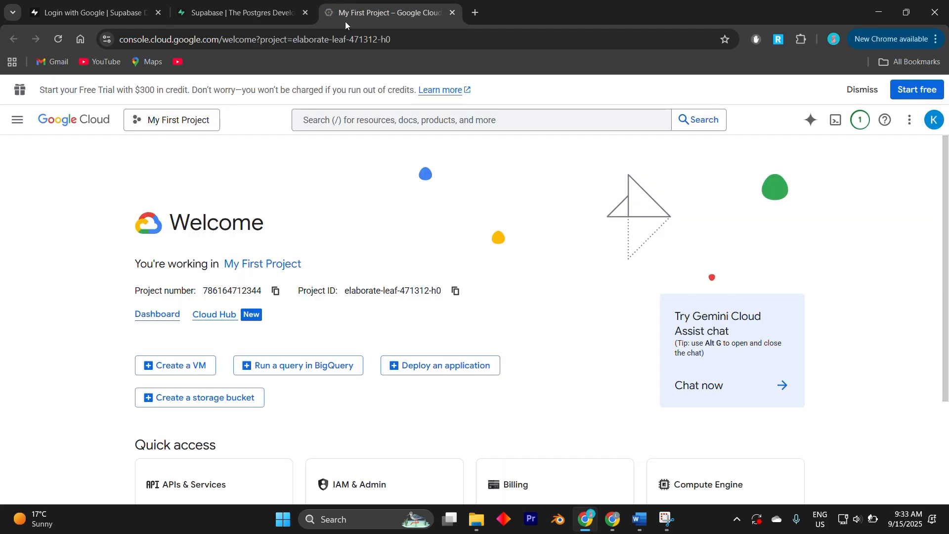
{"action": "left_click", "coordinate": [234, 39]}
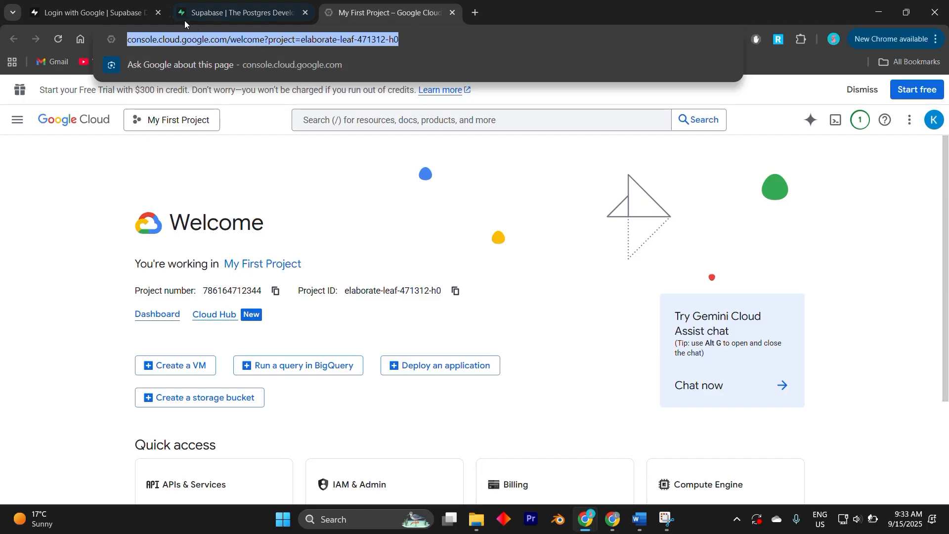
{"action": "left_click", "coordinate": [237, 191]}
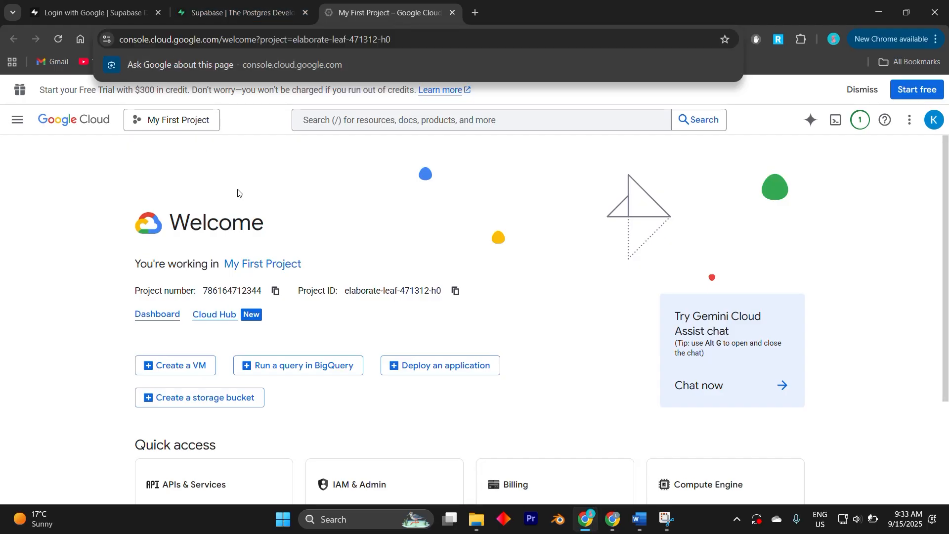
{"action": "scroll", "coordinate": [366, 342], "scroll_direction": "down", "scroll_amount": 1}
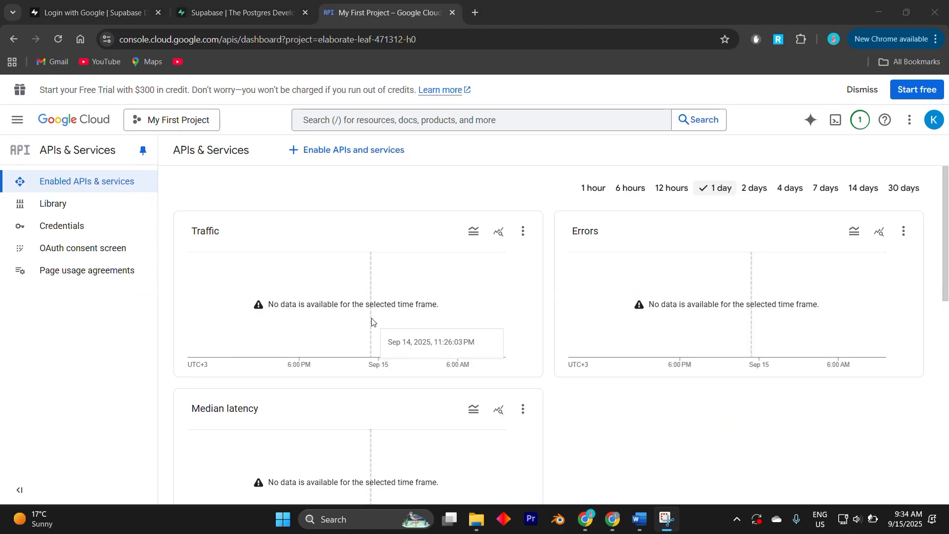
{"action": "scroll", "coordinate": [432, 235], "scroll_direction": "down", "scroll_amount": 1}
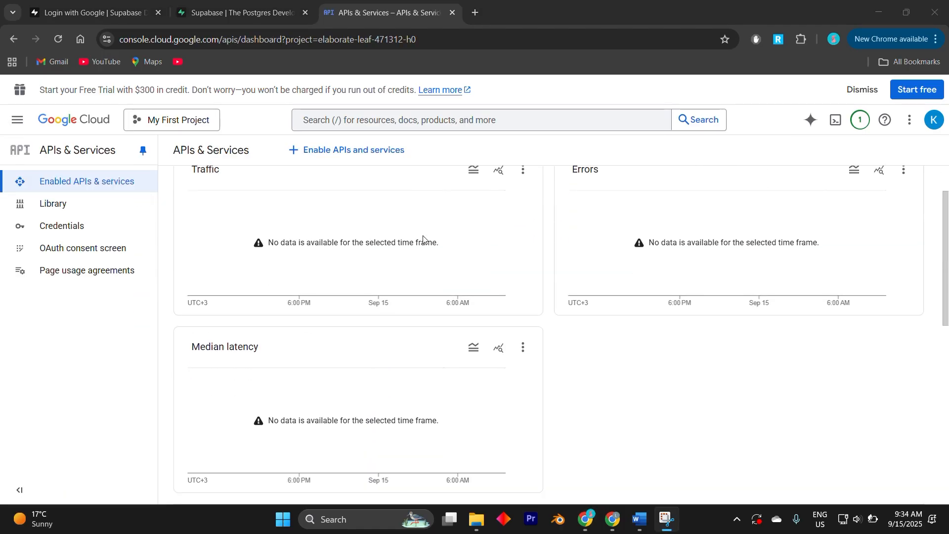
{"action": "left_click", "coordinate": [103, 246]}
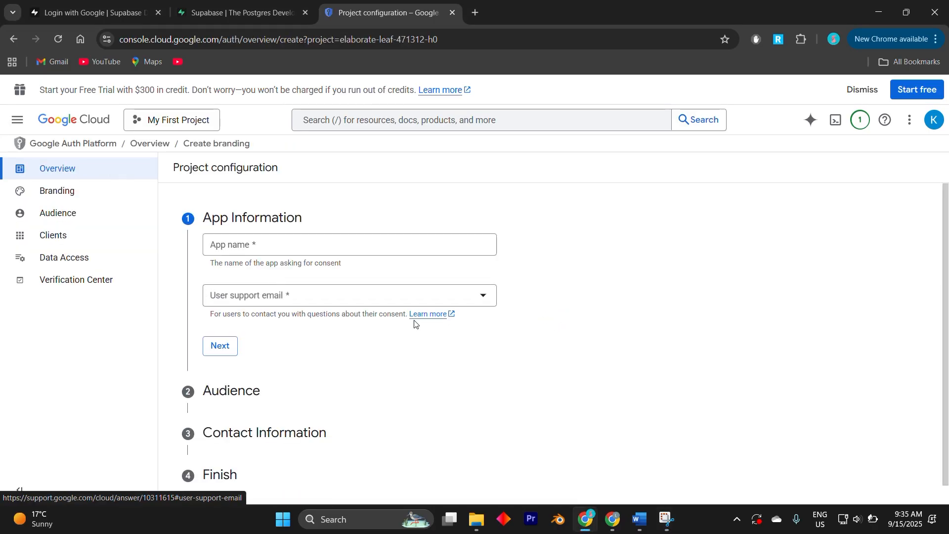
Step: Fill in the app name and user support email in the project configuration's App Information section
{"action": "scroll", "coordinate": [421, 331], "scroll_direction": "down", "scroll_amount": 1}
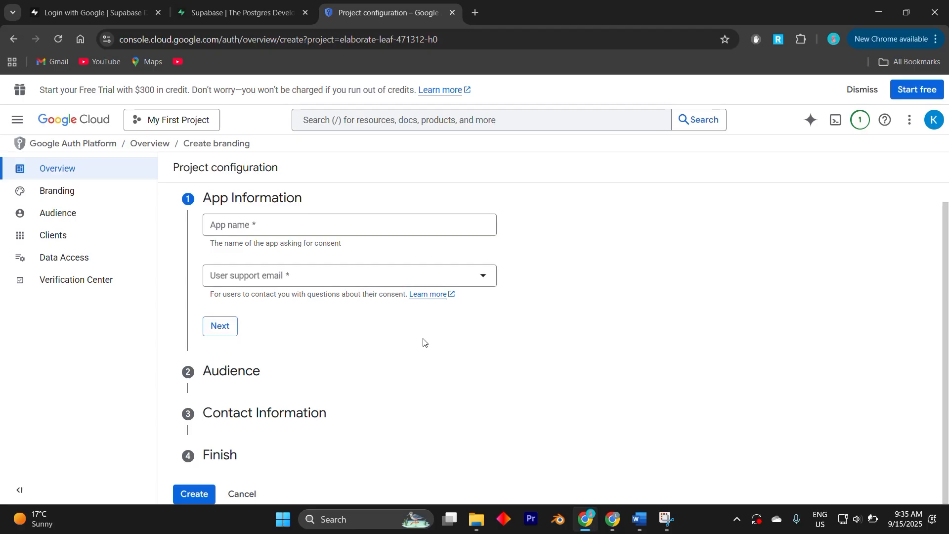
{"action": "scroll", "coordinate": [424, 343], "scroll_direction": "up", "scroll_amount": 1}
{"action": "left_click", "coordinate": [268, 244]}
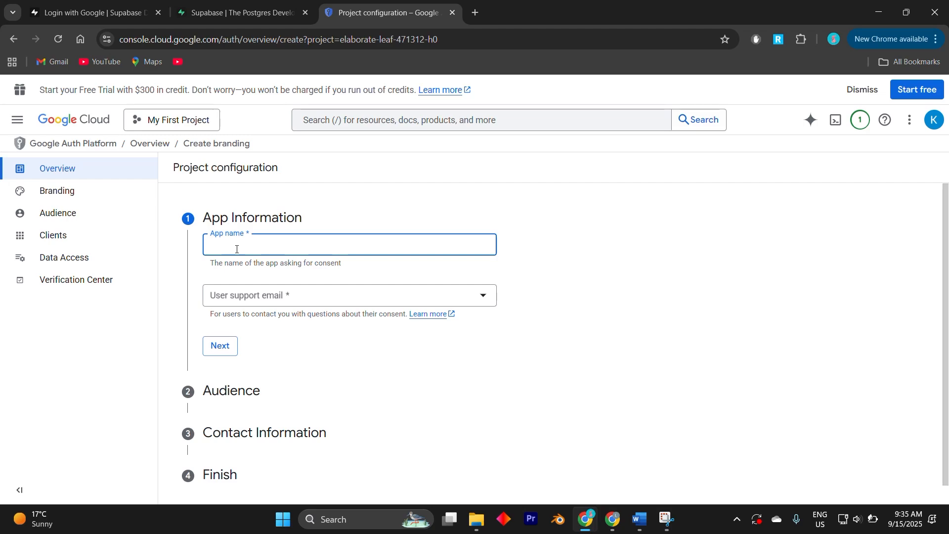
{"action": "left_click", "coordinate": [240, 297]}
{"action": "left_click", "coordinate": [241, 298]}
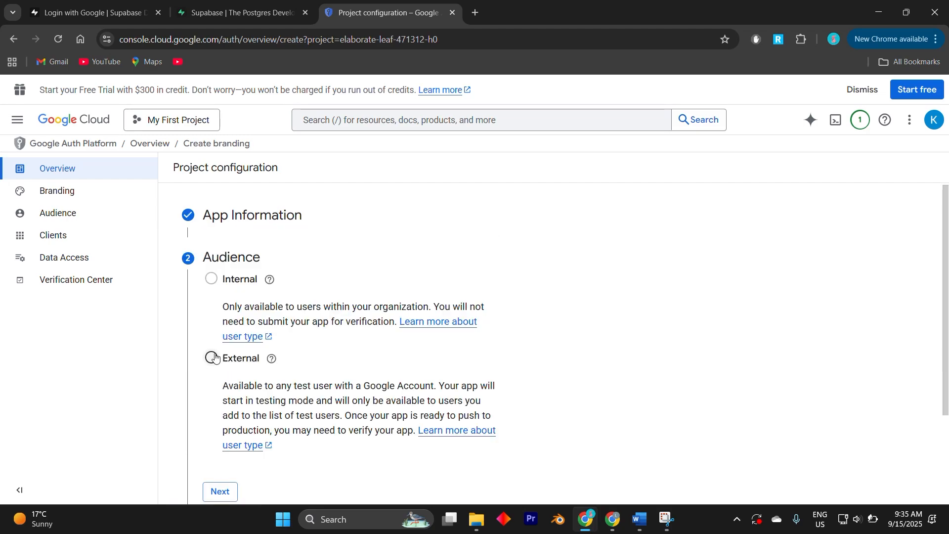
Step: Set the audience to External and create the OAuth configuration
{"action": "left_click", "coordinate": [214, 357]}
{"action": "scroll", "coordinate": [415, 349], "scroll_direction": "down", "scroll_amount": 3}
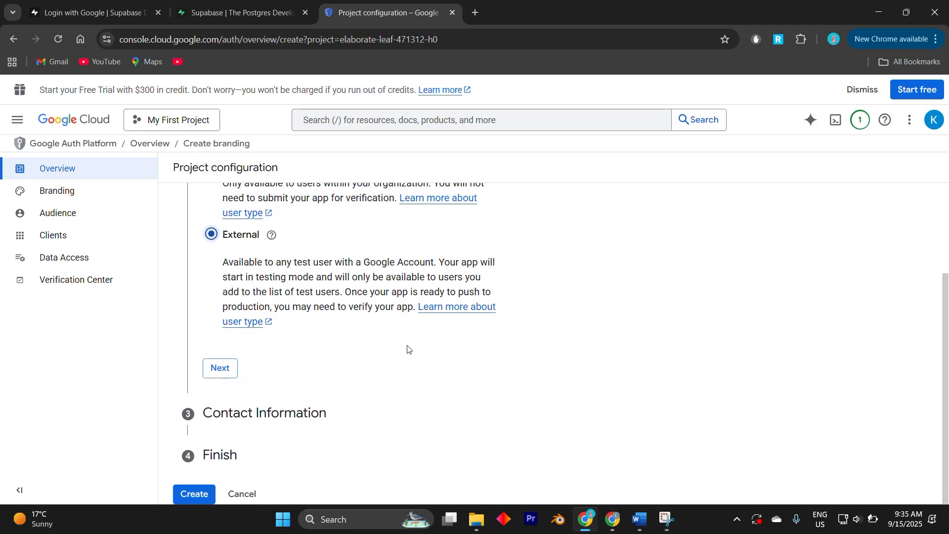
{"action": "left_click", "coordinate": [220, 371]}
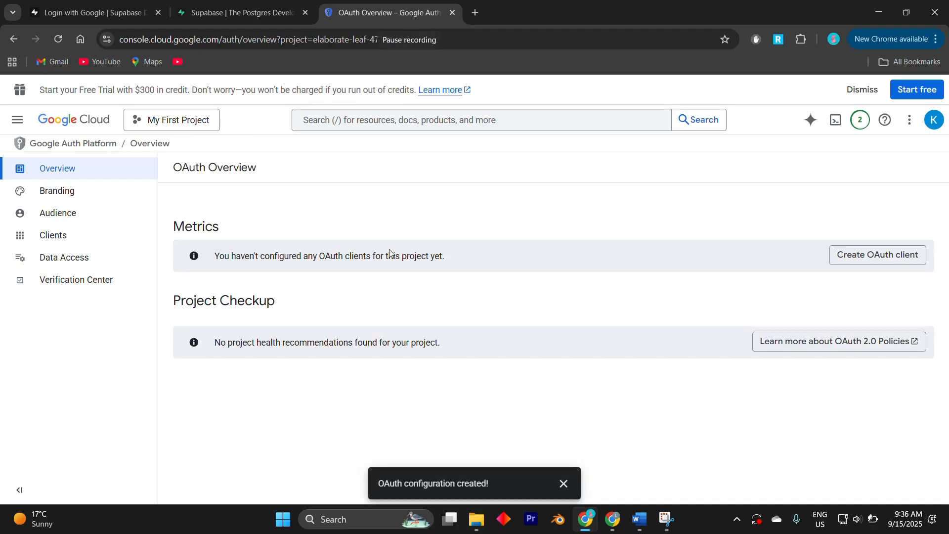
Step: Start a new OAuth client with application type Web application and add a blank authorized JavaScript origin
{"action": "left_click", "coordinate": [861, 259]}
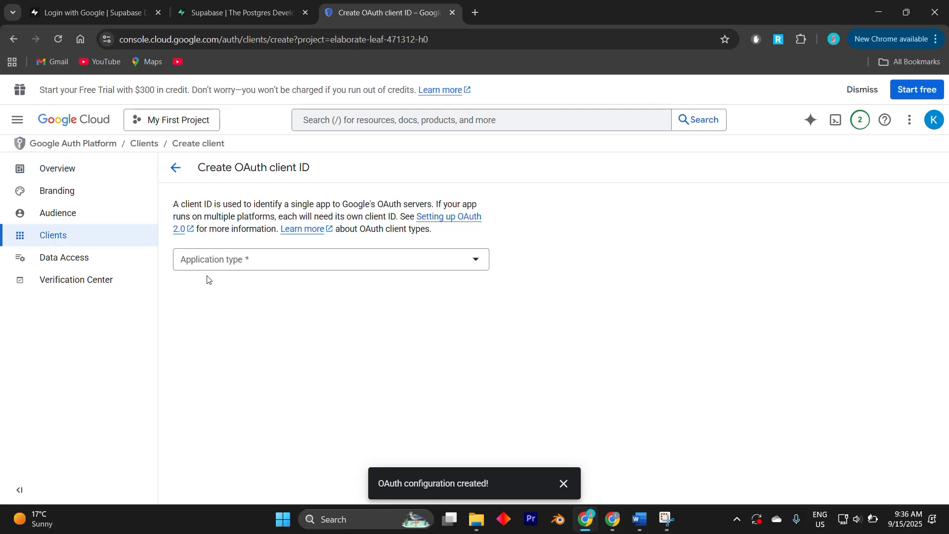
{"action": "left_click", "coordinate": [252, 262]}
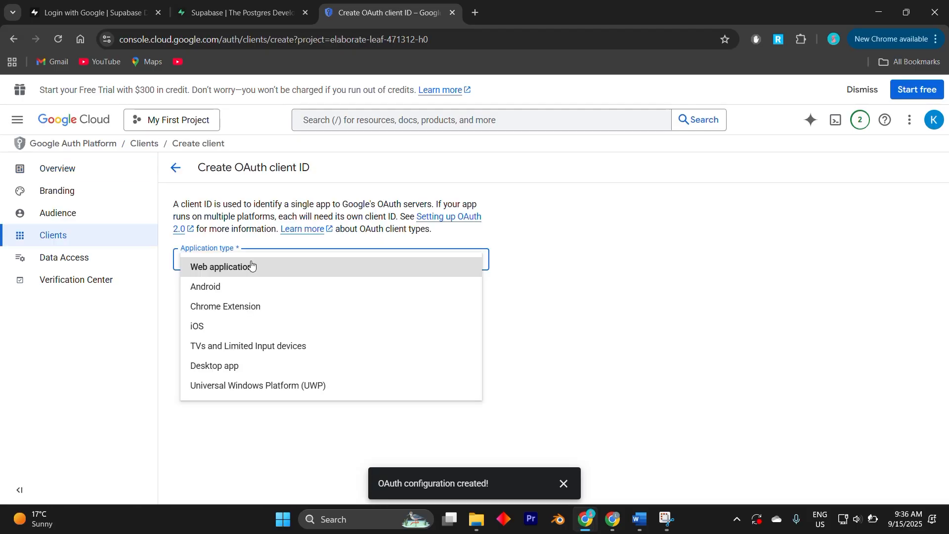
{"action": "left_click", "coordinate": [252, 266]}
{"action": "left_click", "coordinate": [328, 267]}
{"action": "left_click", "coordinate": [280, 267]}
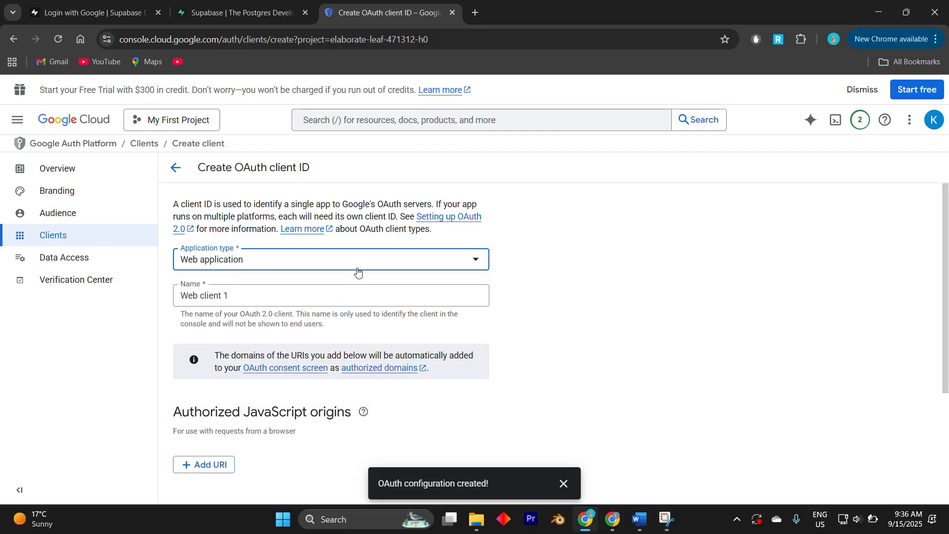
{"action": "scroll", "coordinate": [348, 343], "scroll_direction": "down", "scroll_amount": 1}
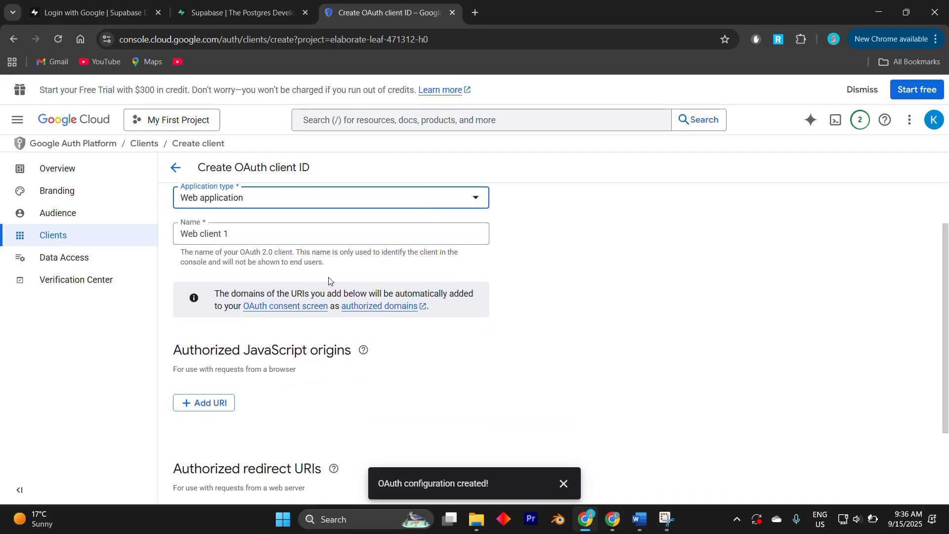
{"action": "left_click", "coordinate": [221, 403]}
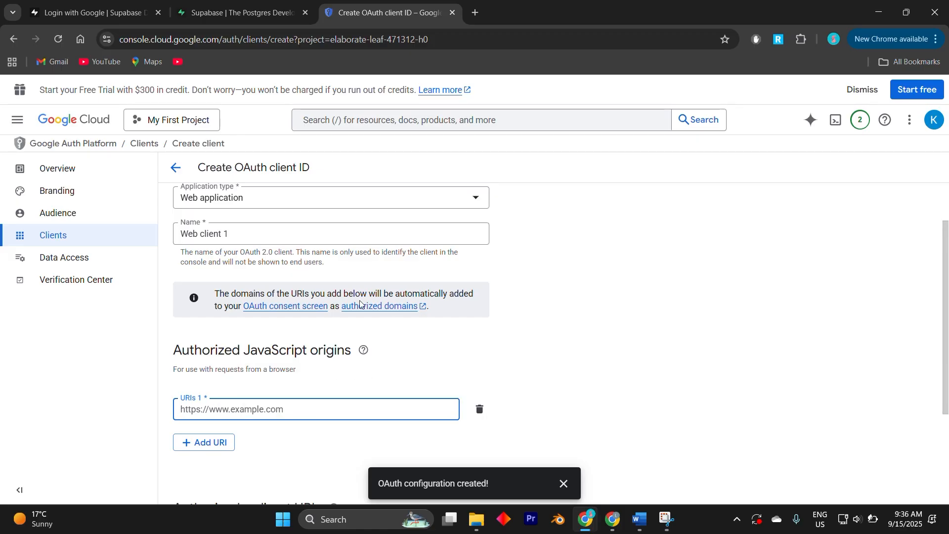
Step: Switch to the Riflo project in Supabase and open the Google provider in the Authentication sign-in settings
{"action": "left_click", "coordinate": [229, 12]}
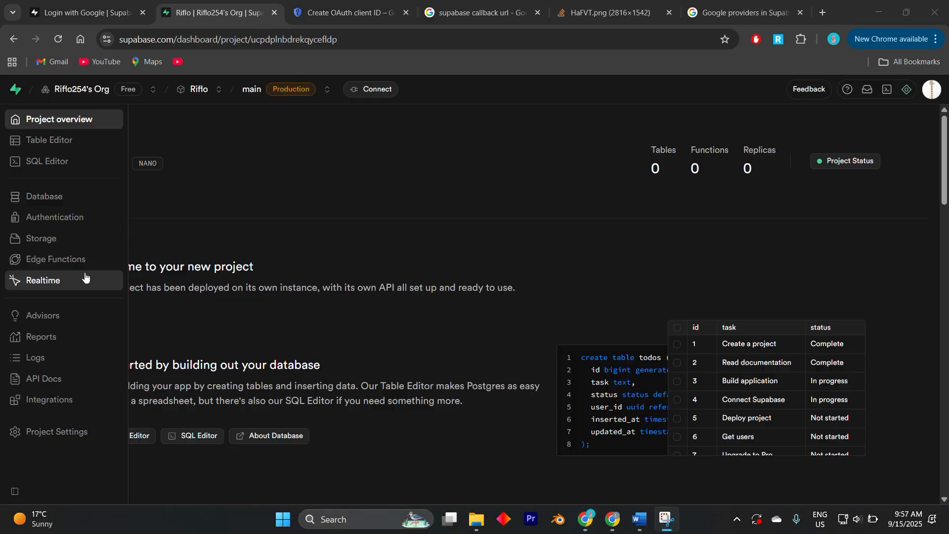
{"action": "left_click", "coordinate": [58, 215]}
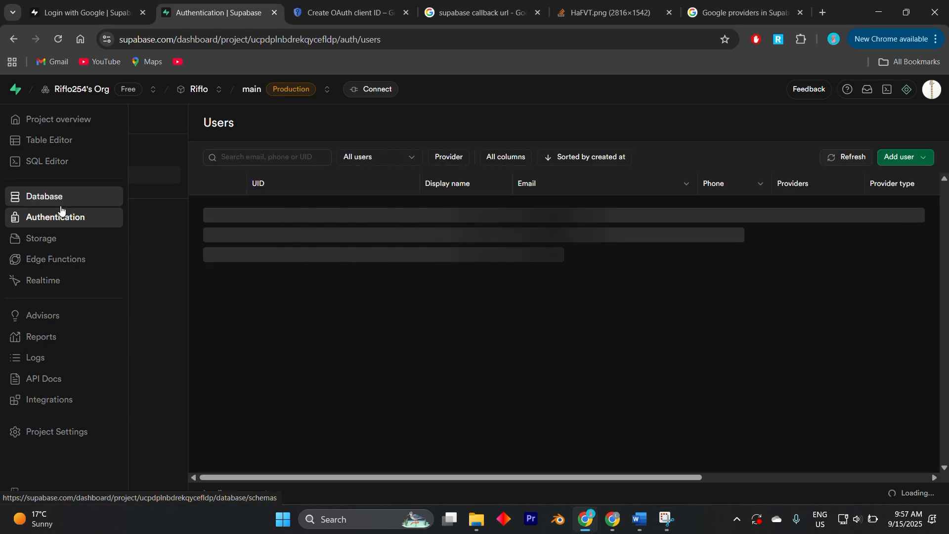
{"action": "left_click", "coordinate": [101, 256]}
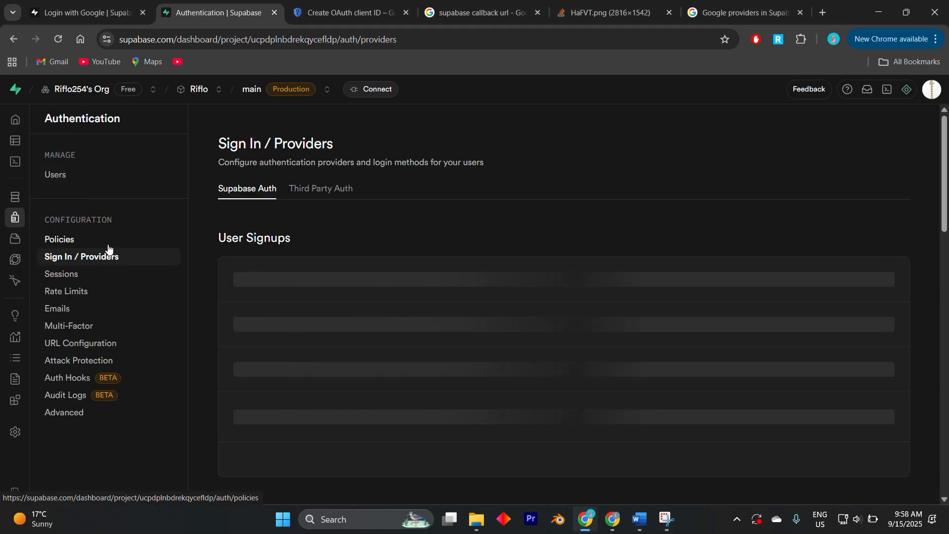
{"action": "scroll", "coordinate": [354, 250], "scroll_direction": "down", "scroll_amount": 13}
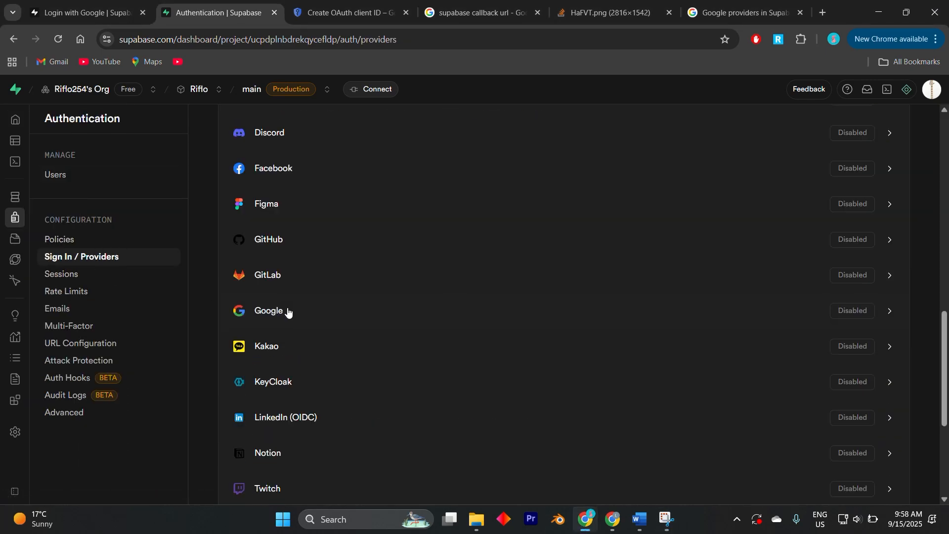
{"action": "left_click", "coordinate": [288, 311]}
Step: Copy the Google provider's OAuth callback URL
{"action": "scroll", "coordinate": [727, 379], "scroll_direction": "down", "scroll_amount": 2}
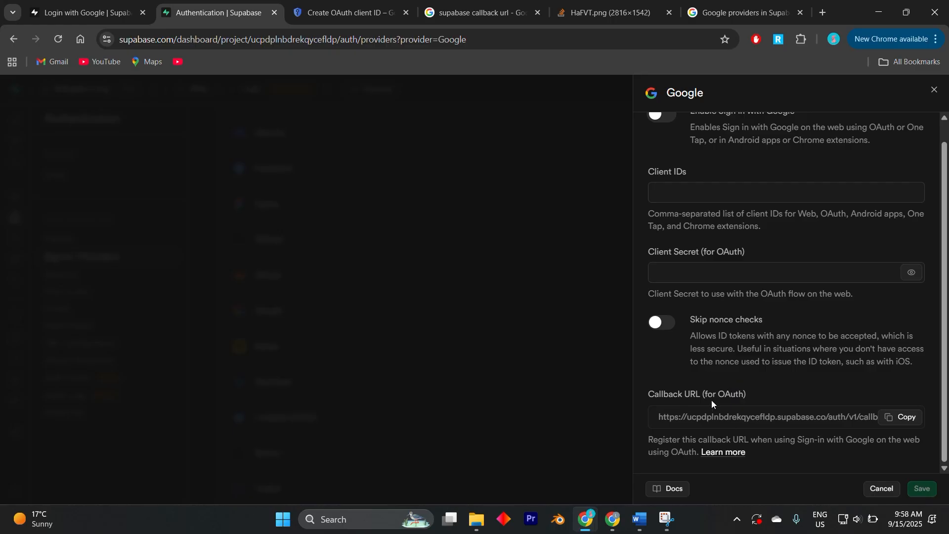
{"action": "left_click_drag", "start_coordinate": [754, 395], "coordinate": [596, 392]}
{"action": "left_click", "coordinate": [793, 392]}
{"action": "left_click", "coordinate": [906, 418]}
Step: In Google Cloud, create the OAuth client with the copied callback URL as authorized redirect URI, and copy its client ID for Supabase
{"action": "key", "text": "ctrl+Tab"}
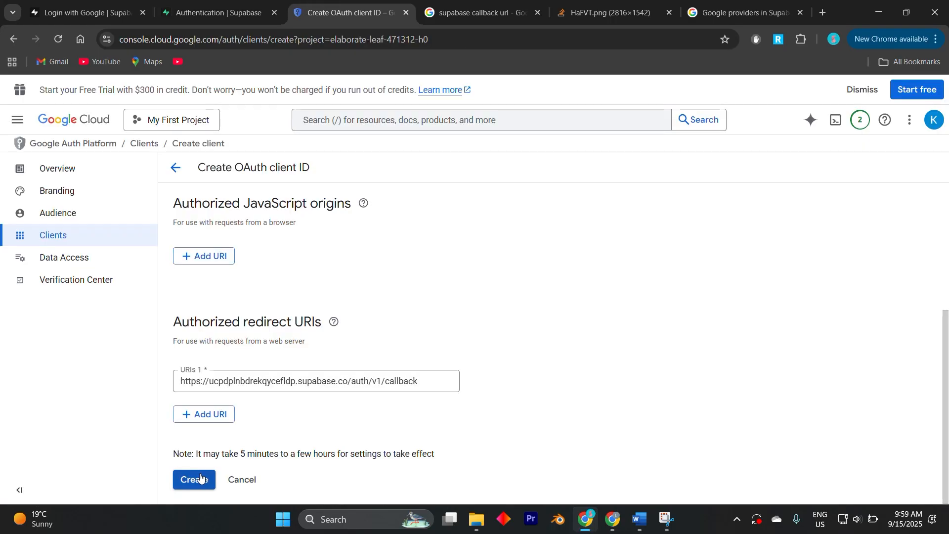
{"action": "left_click", "coordinate": [195, 479]}
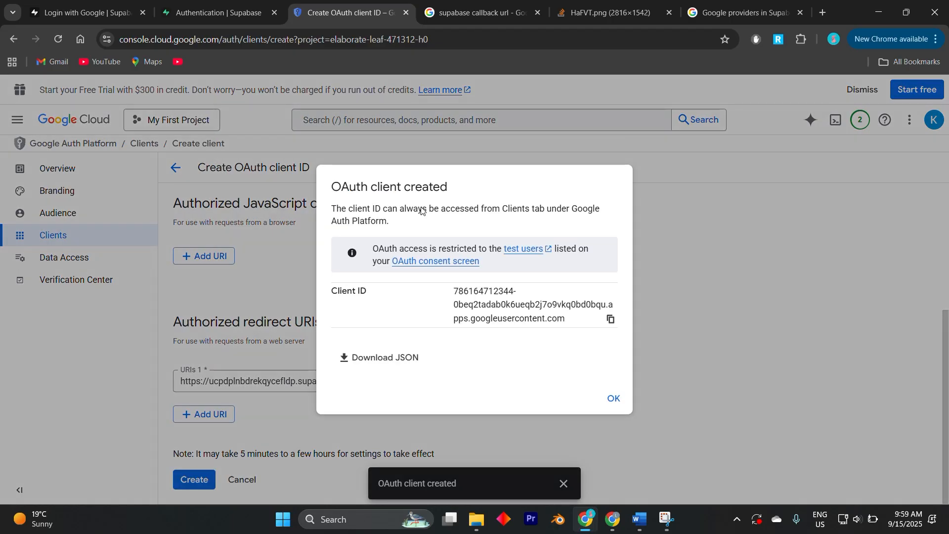
{"action": "left_click", "coordinate": [612, 320]}
{"action": "left_click", "coordinate": [217, 13]}
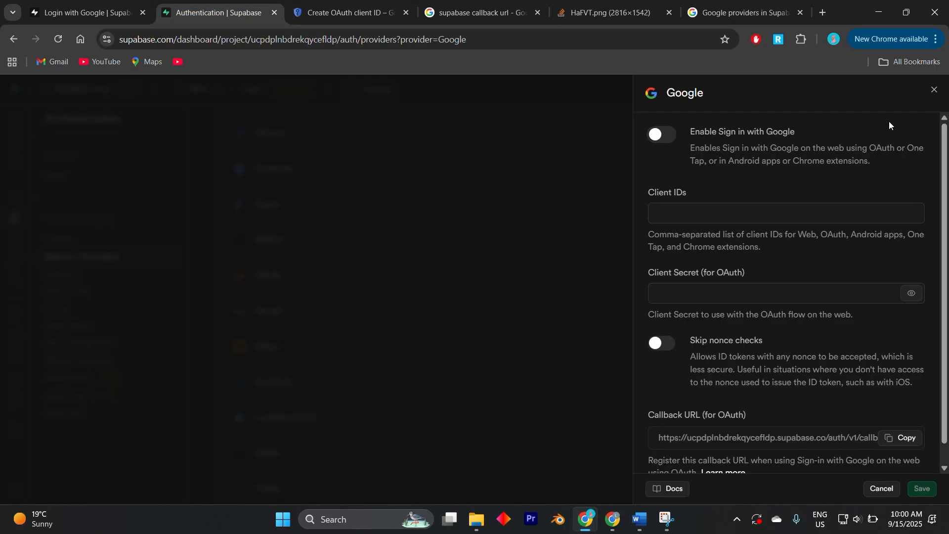
Step: Close the Google provider's settings and reopen them from the list of authentication providers
{"action": "left_click", "coordinate": [932, 92]}
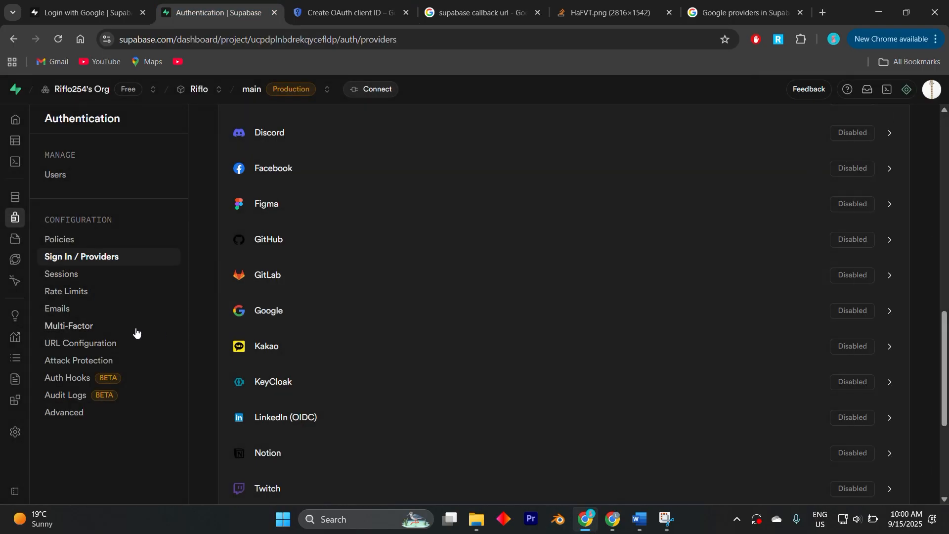
{"action": "mouse_move", "coordinate": [22, 216]}
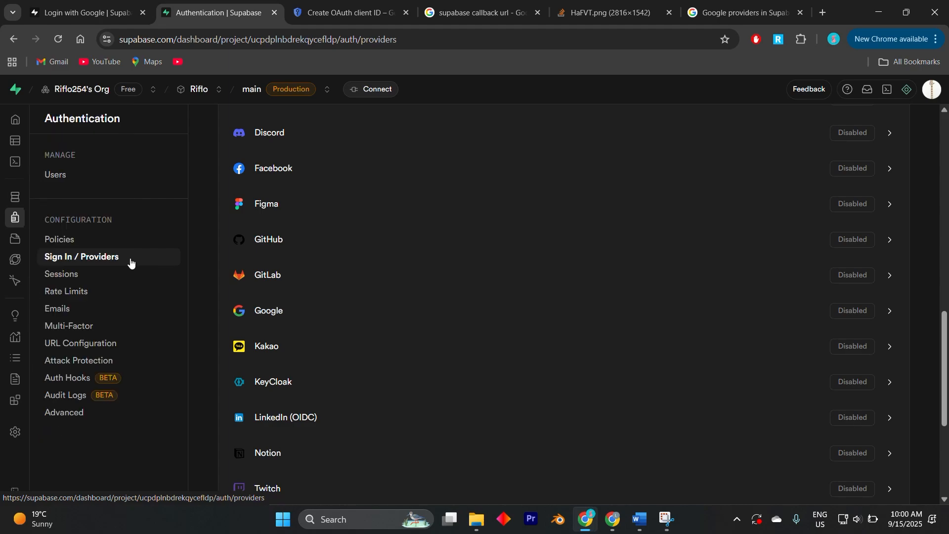
{"action": "scroll", "coordinate": [420, 344], "scroll_direction": "up", "scroll_amount": 8}
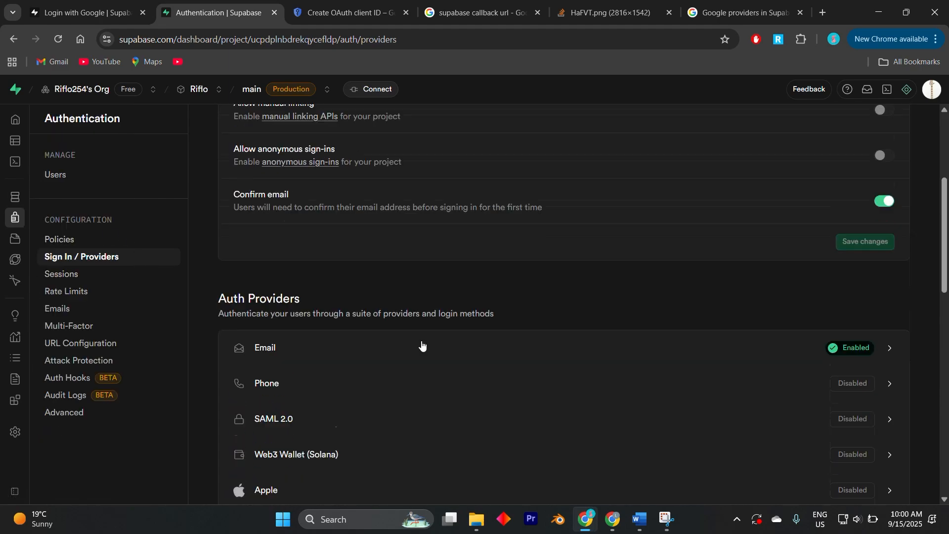
{"action": "scroll", "coordinate": [423, 345], "scroll_direction": "down", "scroll_amount": 6}
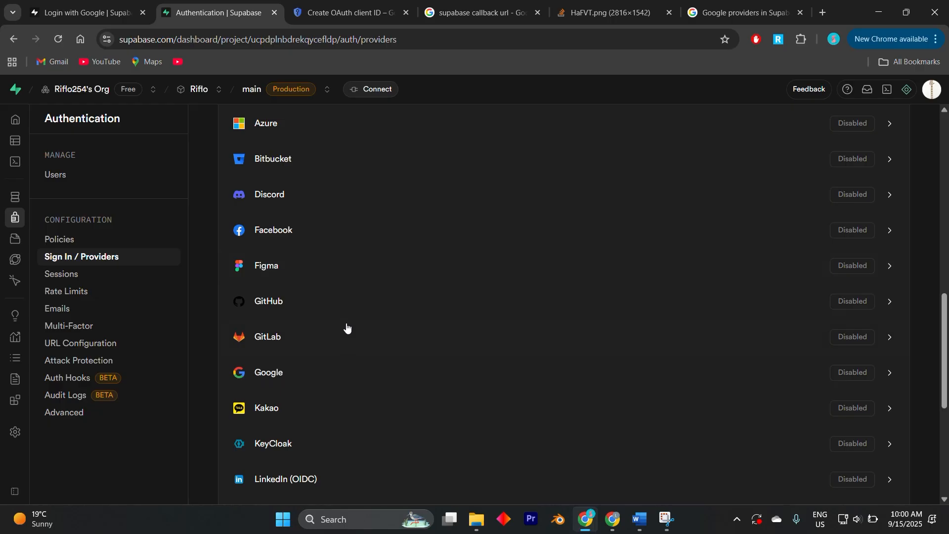
{"action": "scroll", "coordinate": [348, 329], "scroll_direction": "down", "scroll_amount": 3}
{"action": "left_click", "coordinate": [292, 249]}
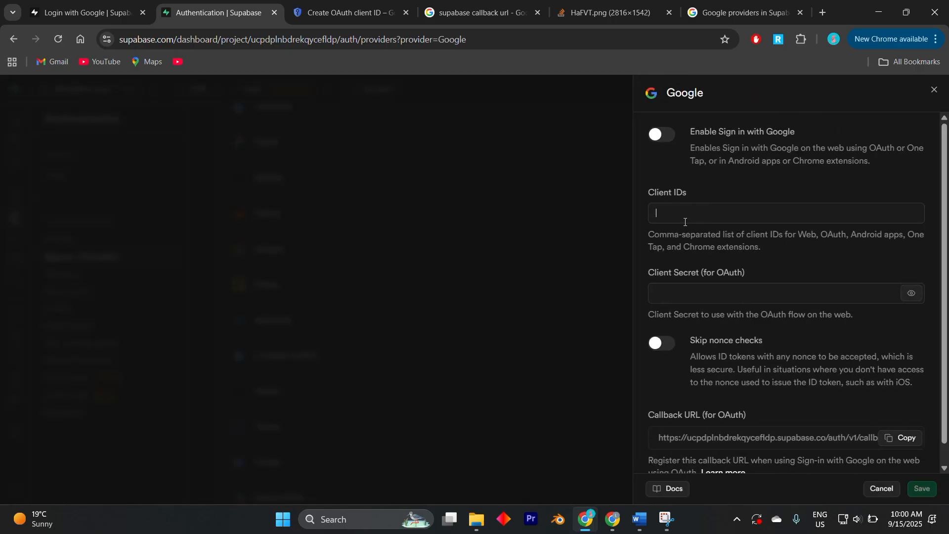
Step: Enable sign-in with Google and paste the copied OAuth client ID as the provider's Client IDs value
{"action": "left_click", "coordinate": [685, 222]}
{"action": "left_click", "coordinate": [653, 139]}
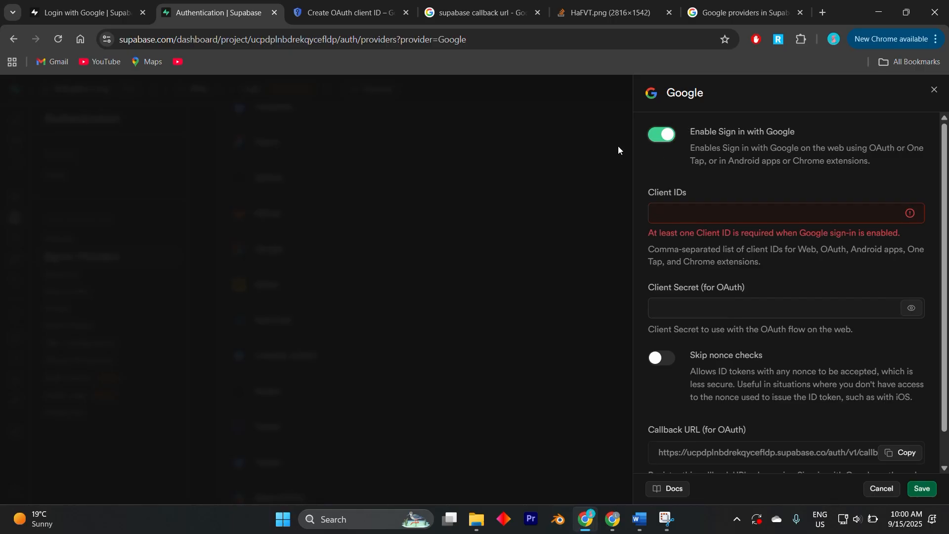
{"action": "left_click", "coordinate": [682, 220]}
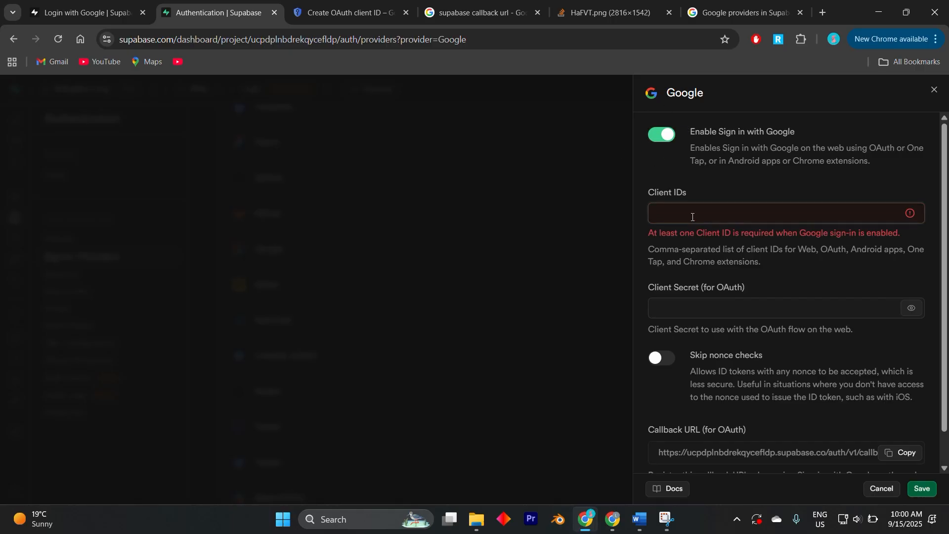
{"action": "key", "text": "ctrl+v"}
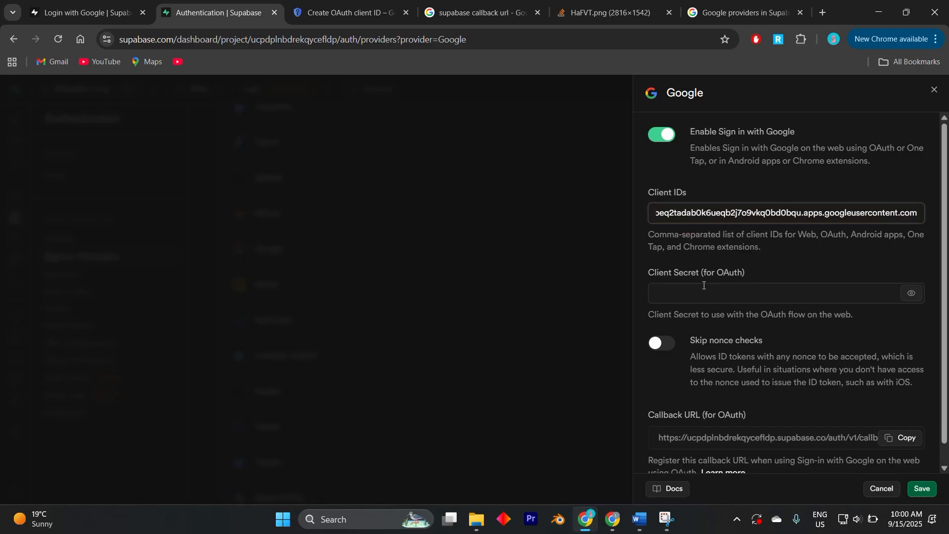
Step: Save the Google provider's settings and look over the User Signups options on the Sign In / Providers page
{"action": "left_click", "coordinate": [701, 293]}
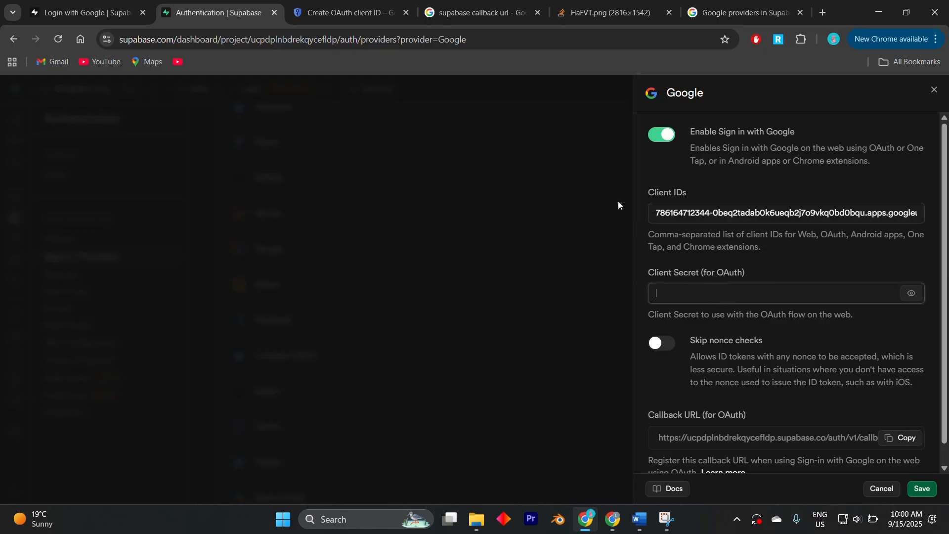
{"action": "left_click", "coordinate": [921, 488]}
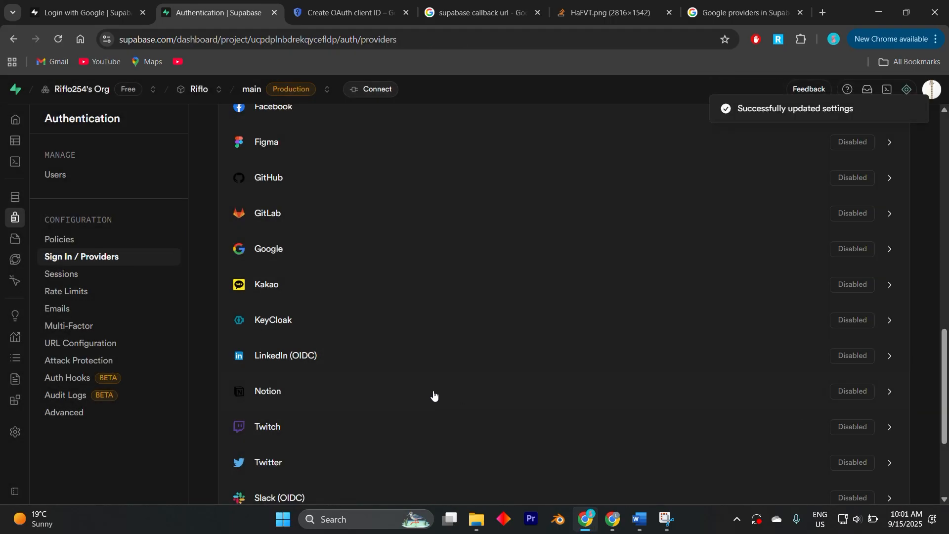
{"action": "scroll", "coordinate": [447, 363], "scroll_direction": "up", "scroll_amount": 3}
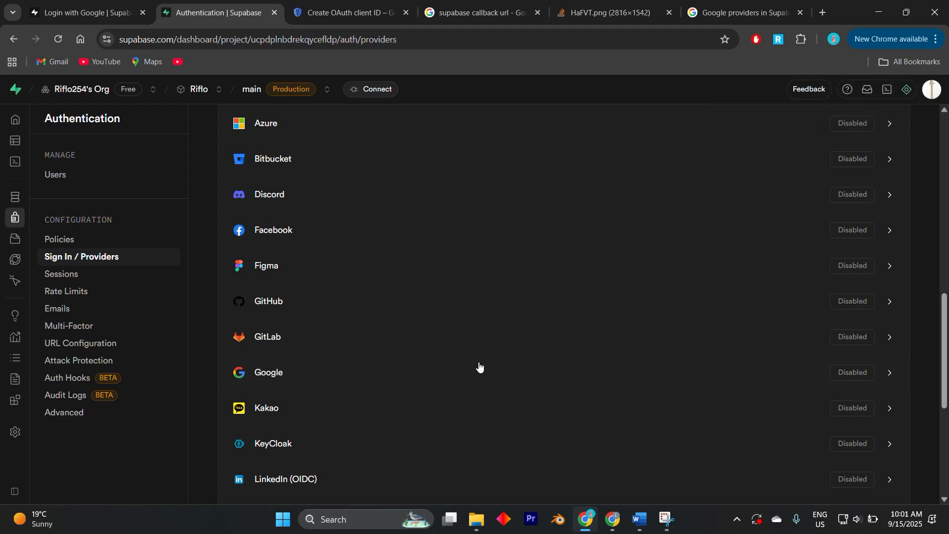
{"action": "scroll", "coordinate": [428, 370], "scroll_direction": "up", "scroll_amount": 10}
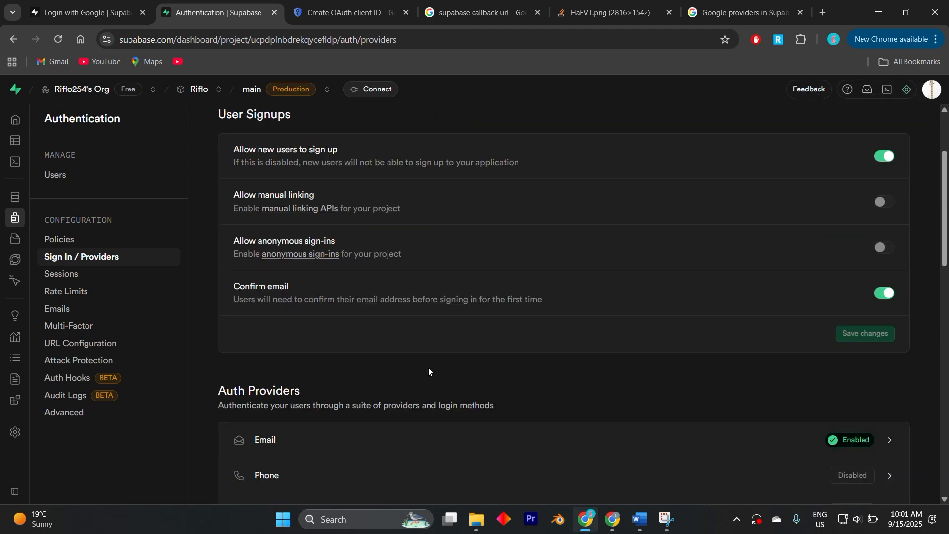
{"action": "scroll", "coordinate": [428, 373], "scroll_direction": "up", "scroll_amount": 1}
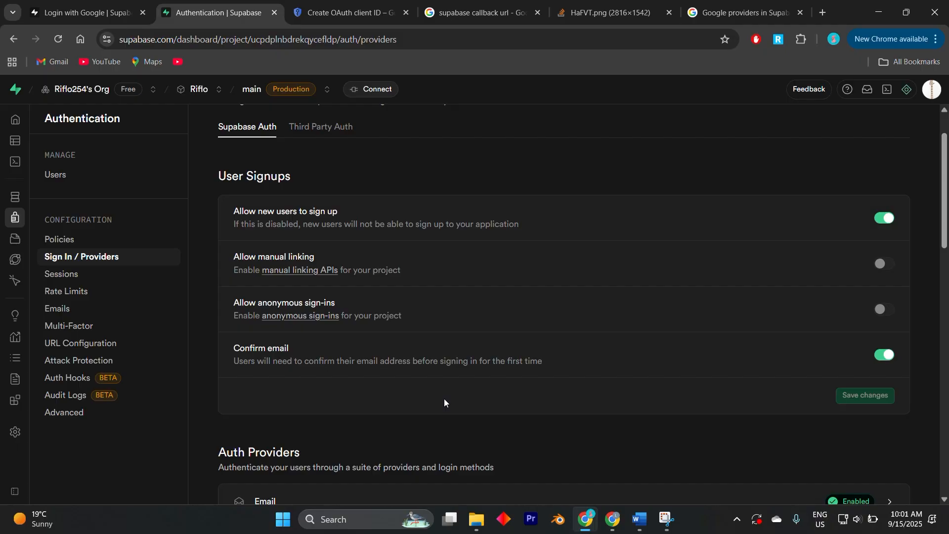
{"action": "scroll", "coordinate": [442, 402], "scroll_direction": "up", "scroll_amount": 1}
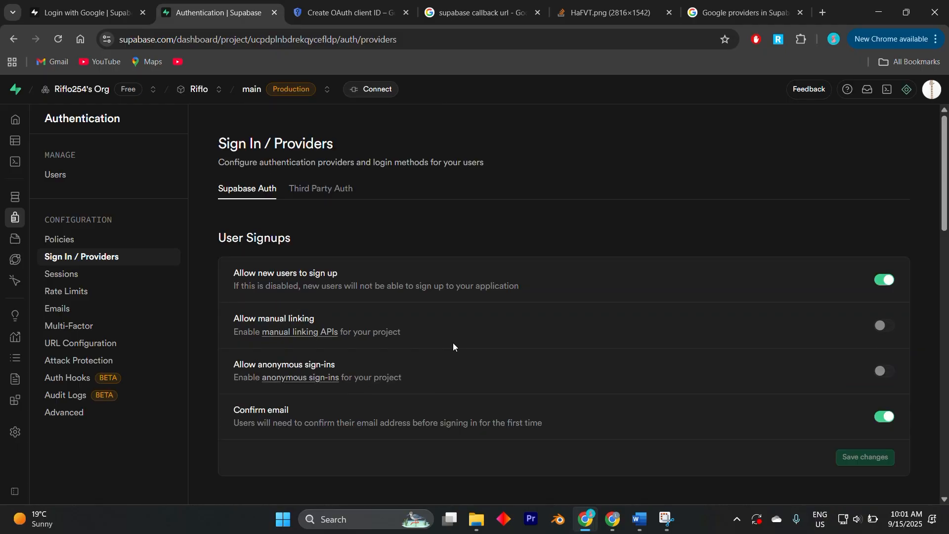
{"action": "scroll", "coordinate": [453, 342], "scroll_direction": "down", "scroll_amount": 2}
{"action": "scroll", "coordinate": [453, 342], "scroll_direction": "down", "scroll_amount": 1}
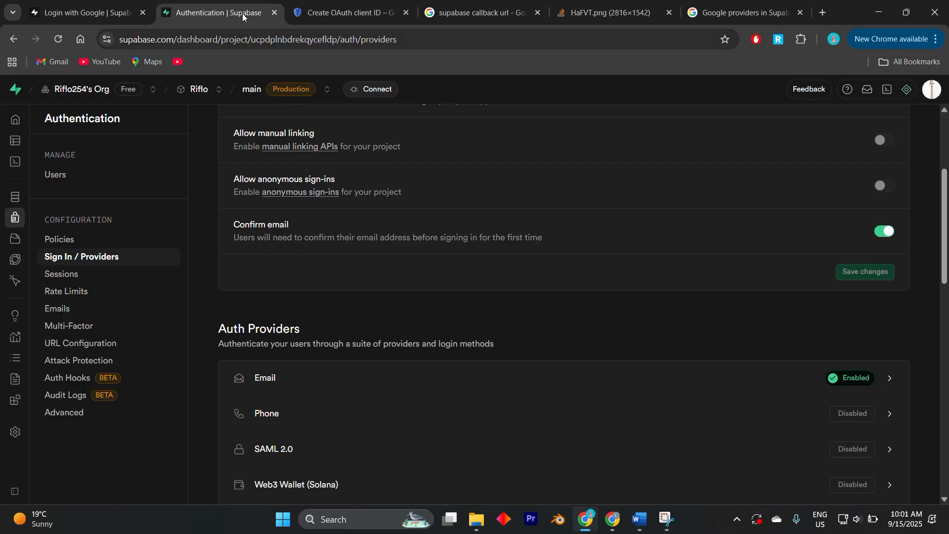
Step: In Google Cloud, close the client creation dialog, open Web client 1 and review its authorized redirect URIs and client secrets section
{"action": "left_click", "coordinate": [342, 10]}
{"action": "left_click", "coordinate": [605, 398]}
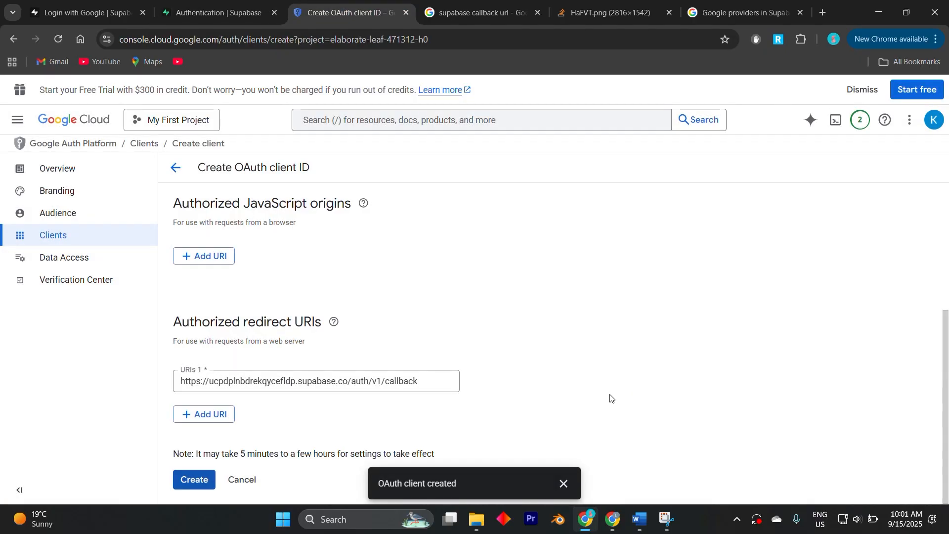
{"action": "scroll", "coordinate": [361, 332], "scroll_direction": "up", "scroll_amount": 2}
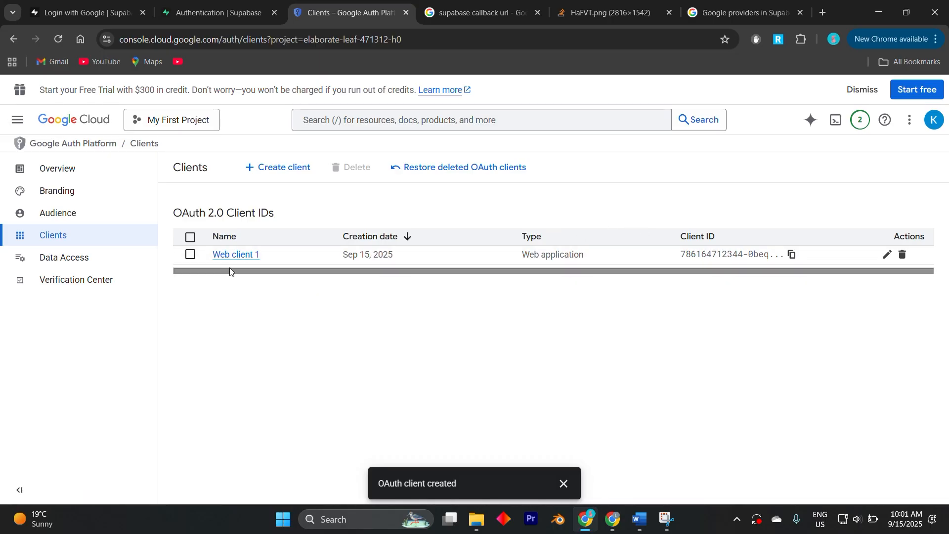
{"action": "left_click", "coordinate": [236, 256]}
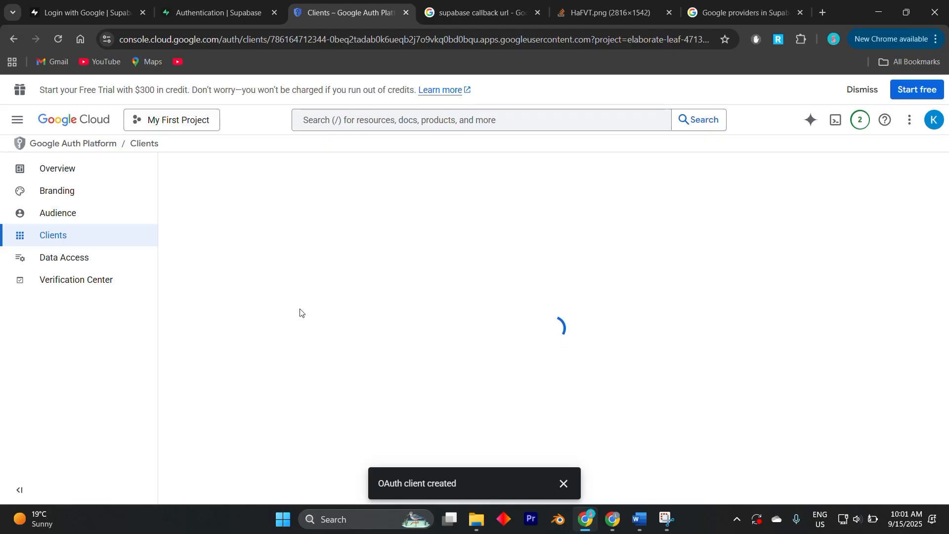
{"action": "scroll", "coordinate": [376, 327], "scroll_direction": "down", "scroll_amount": 3}
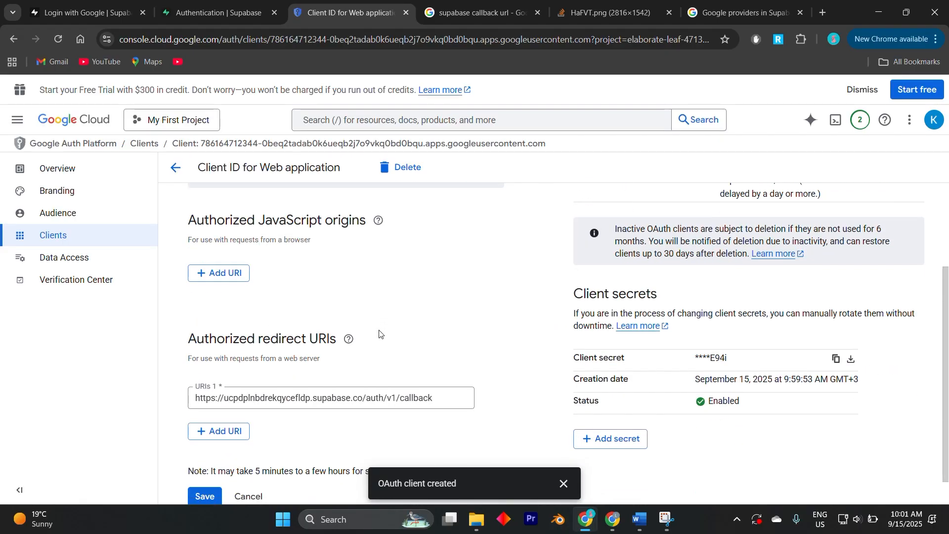
{"action": "scroll", "coordinate": [380, 339], "scroll_direction": "down", "scroll_amount": 1}
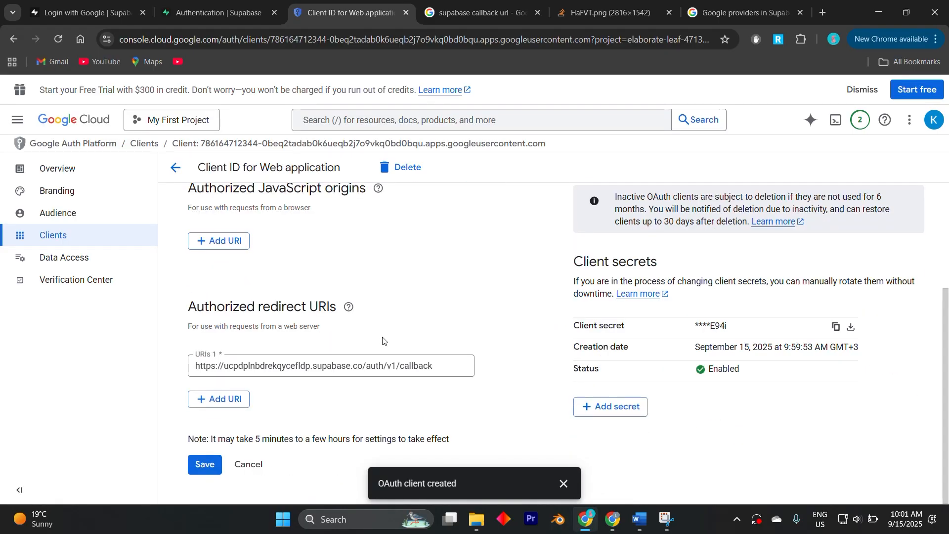
{"action": "scroll", "coordinate": [382, 340], "scroll_direction": "up", "scroll_amount": 3}
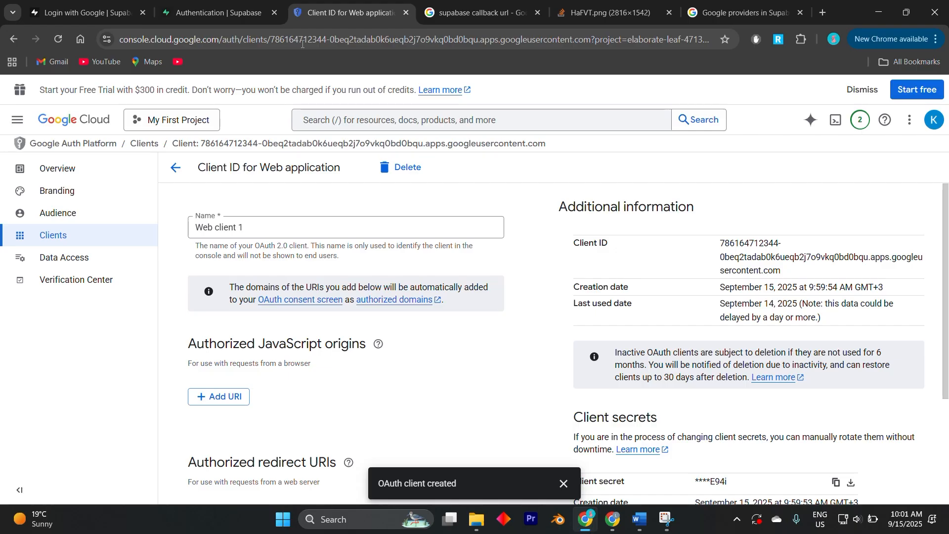
Step: Return to Supabase and view the authentication URL configuration and the Multi-Factor Authentication settings
{"action": "left_click", "coordinate": [214, 13]}
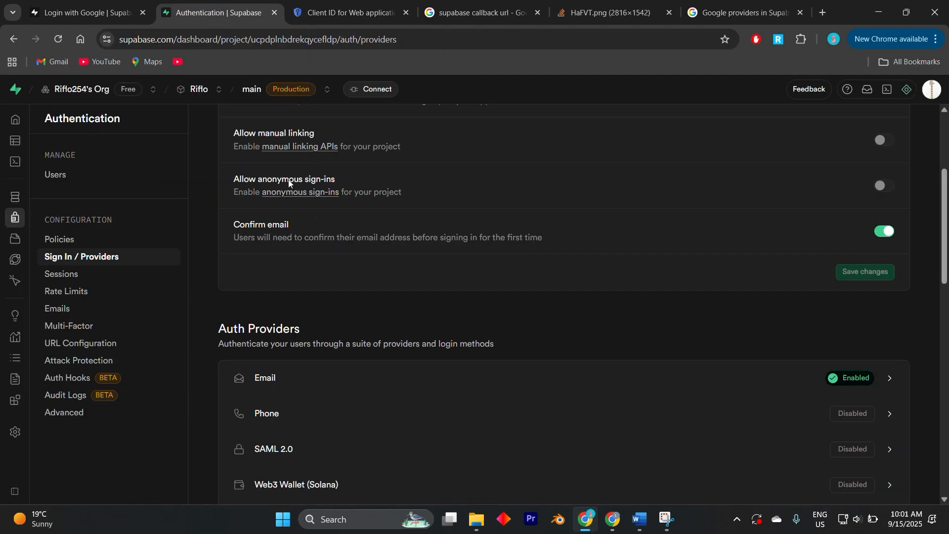
{"action": "scroll", "coordinate": [340, 338], "scroll_direction": "up", "scroll_amount": 4}
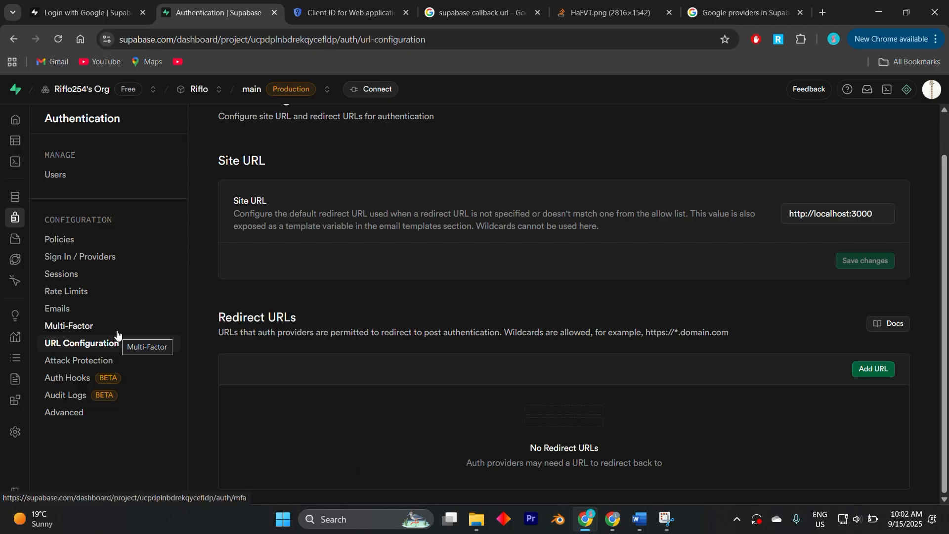
{"action": "left_click", "coordinate": [71, 328]}
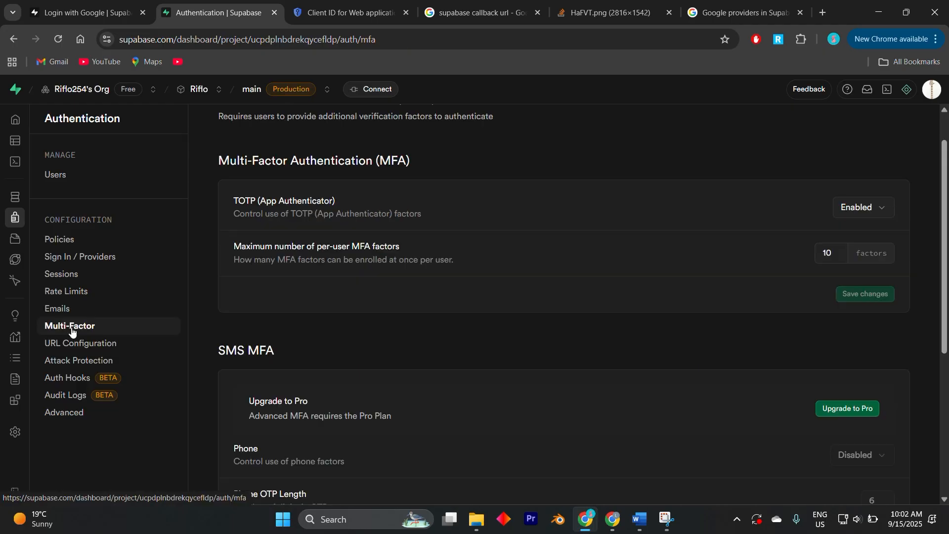
{"action": "scroll", "coordinate": [360, 353], "scroll_direction": "up", "scroll_amount": 1}
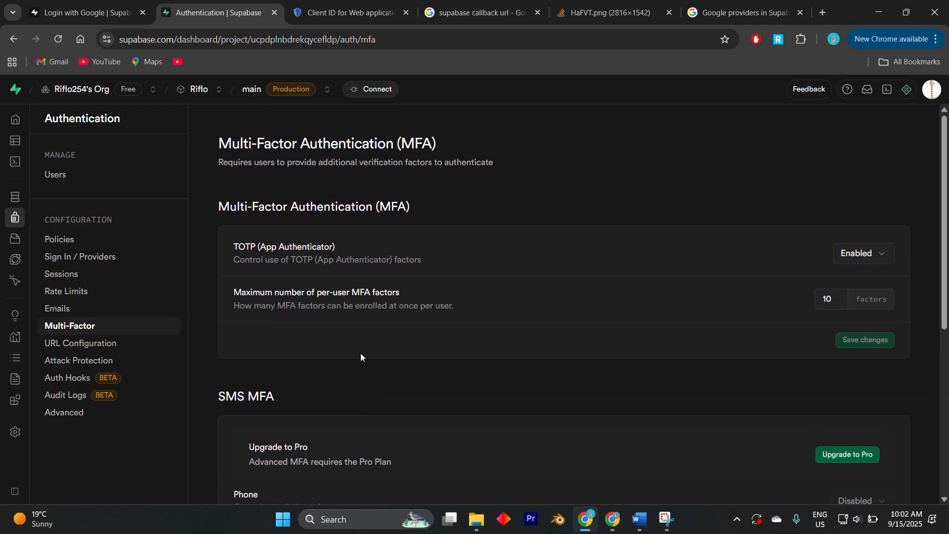